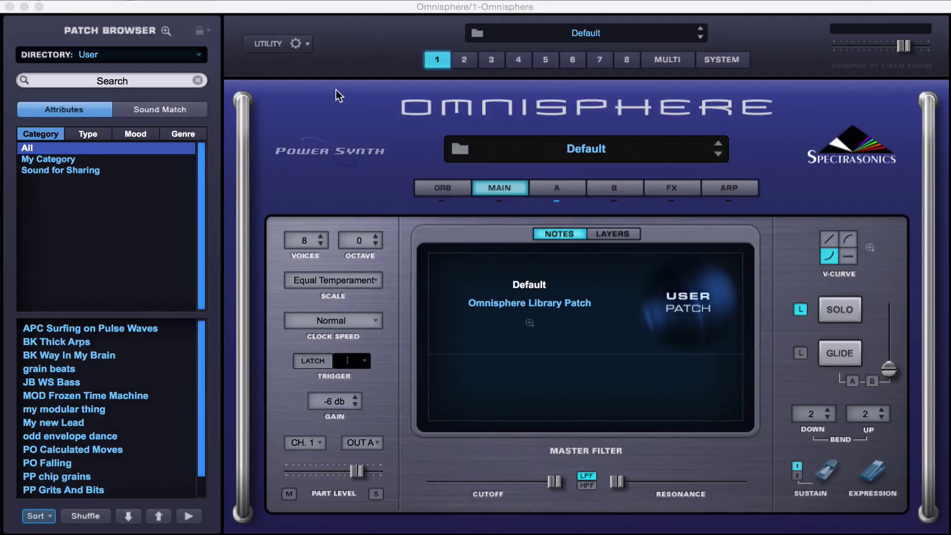
Step: Import Modular Loop.aiff from the Desktop as user audio and return to the main patch view
left_click(261, 44)
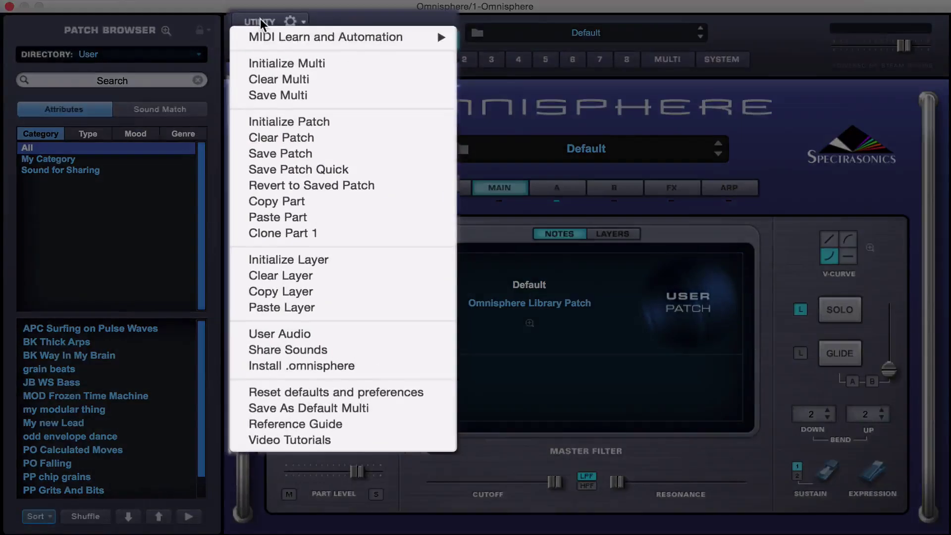
left_click(343, 332)
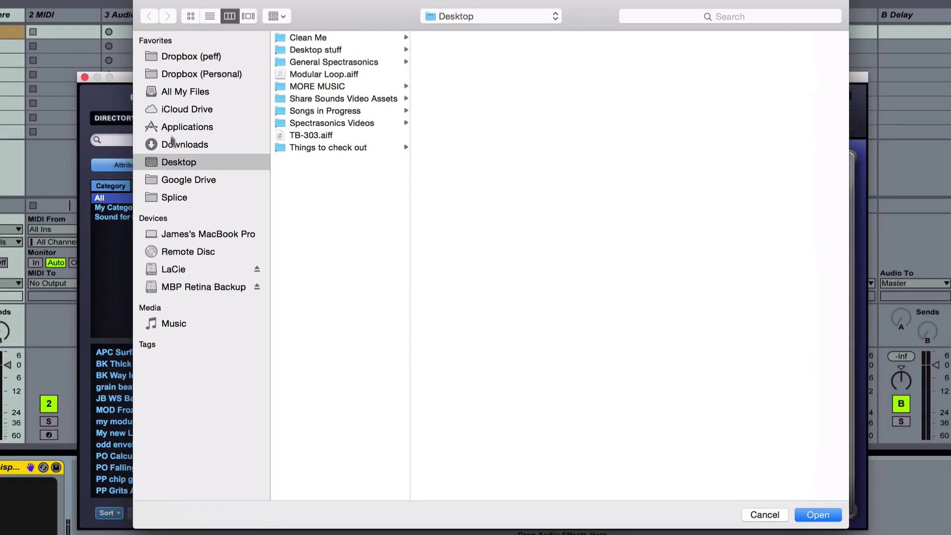
double_click(313, 73)
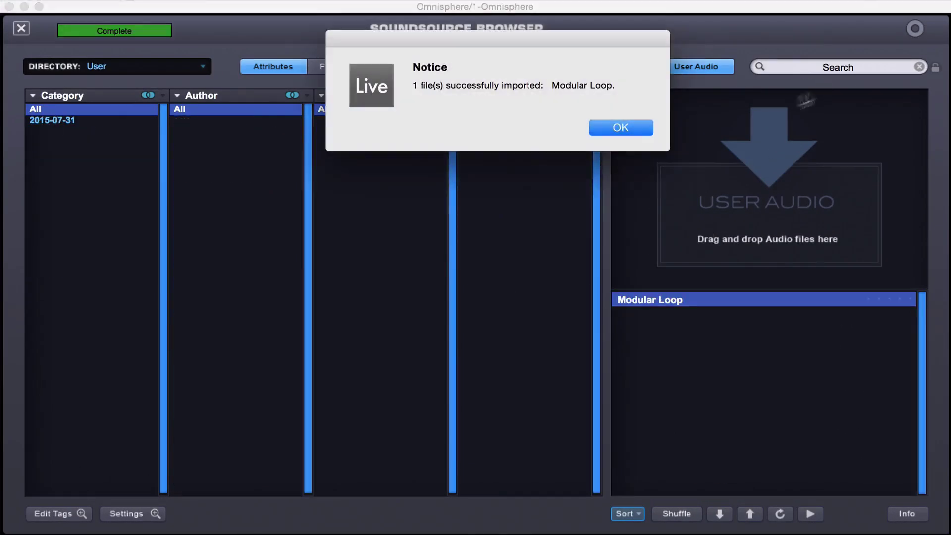
left_click(635, 131)
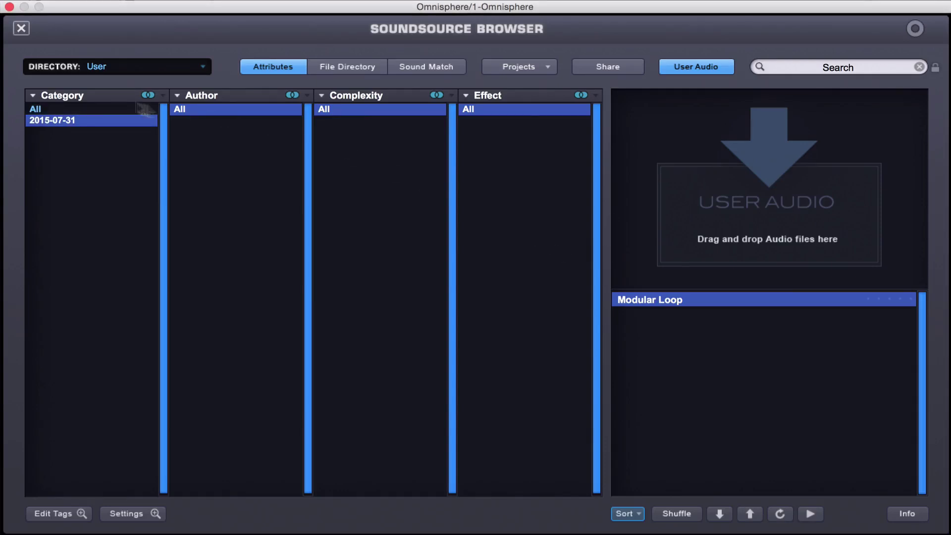
left_click(21, 29)
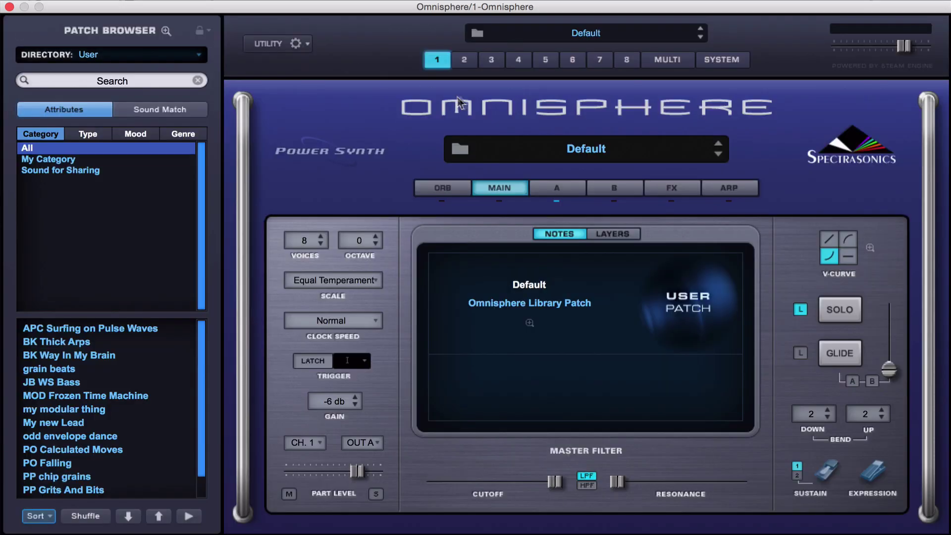
Step: Enable granular synthesis on layer A with a lower grain depth, slower speed and moderate intensity
left_click(551, 192)
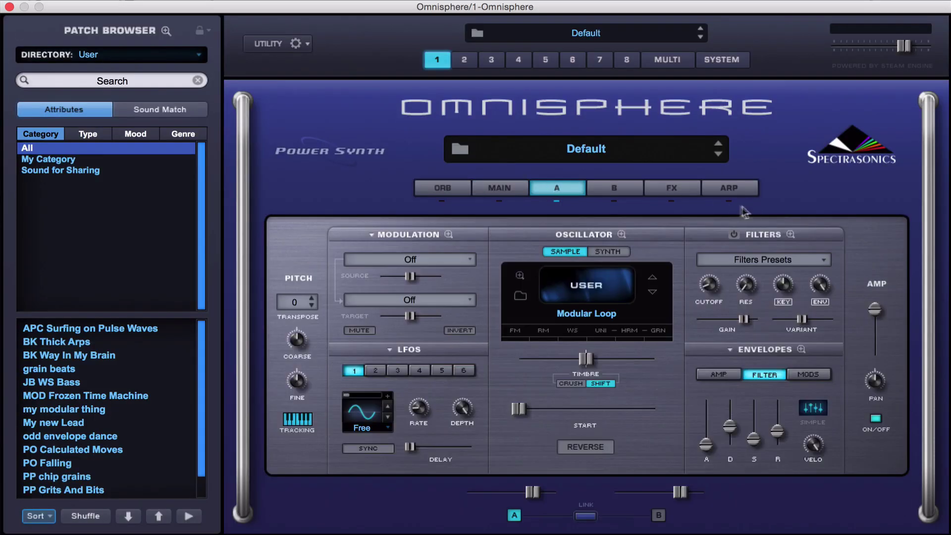
left_click(661, 334)
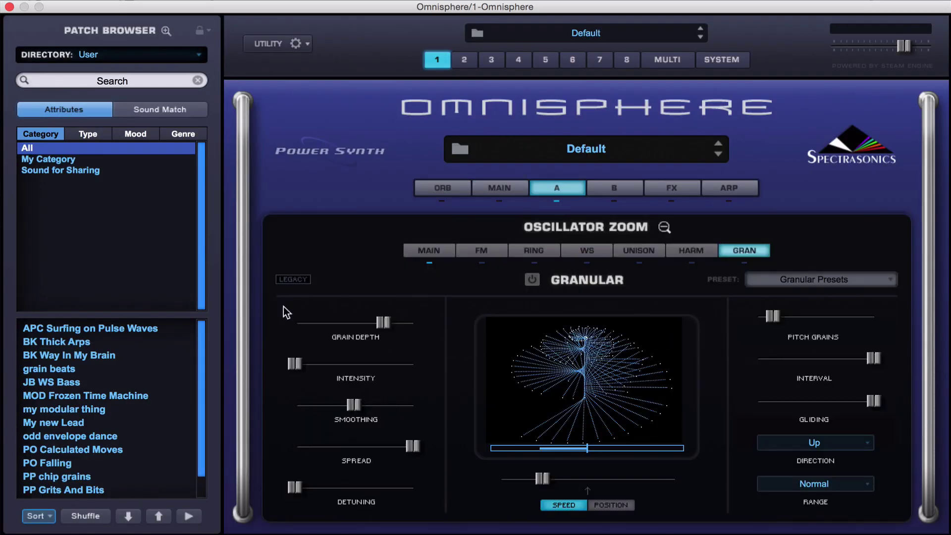
left_click_drag(383, 323, 325, 323)
left_click_drag(542, 479, 572, 478)
left_click(294, 366)
left_click_drag(294, 367, 337, 369)
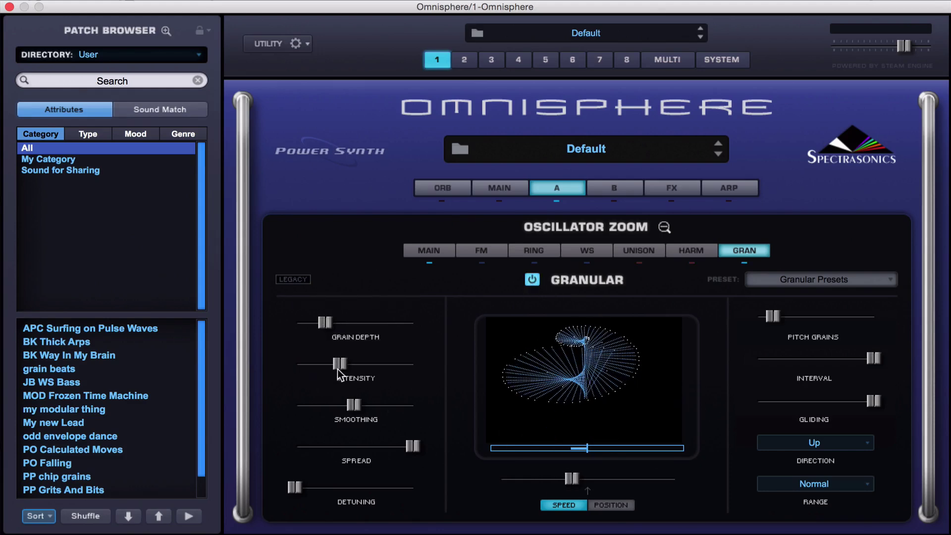
Step: Fine-tune the granular sound by varying the grain depth, finishing low, and moving the speed further from its centre
left_click(326, 325)
left_click_drag(328, 323, 355, 360)
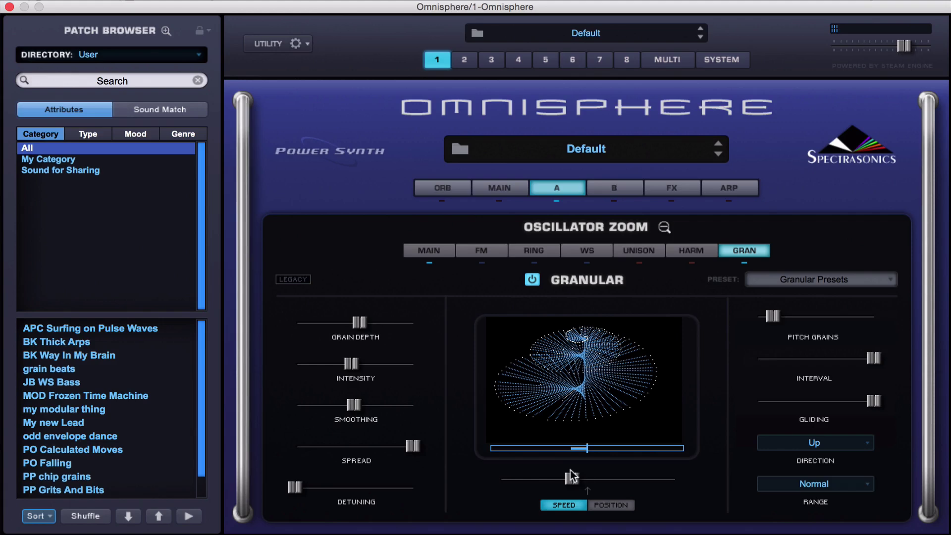
left_click_drag(572, 478, 548, 479)
left_click_drag(375, 338, 321, 325)
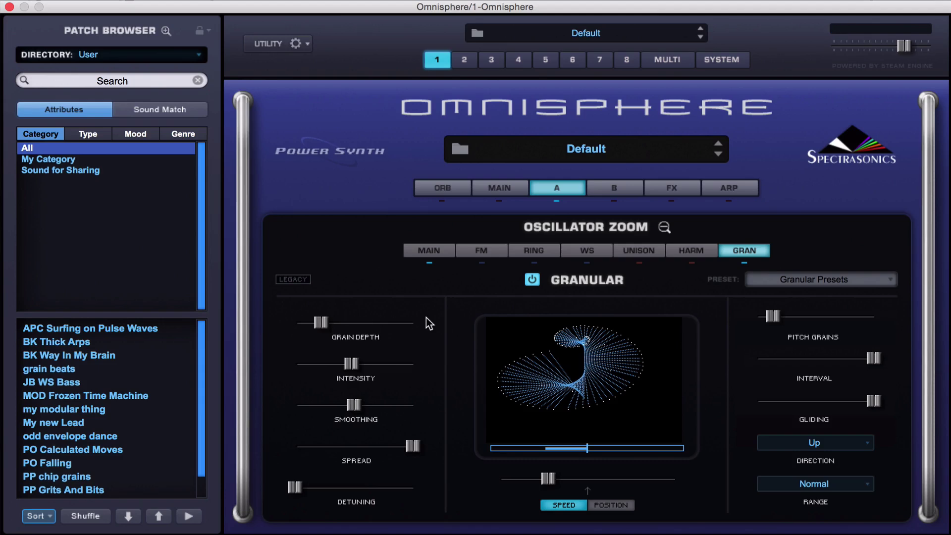
Step: Save the patch as "My Modular" in the My Category folder, leaving its tags empty
left_click(296, 43)
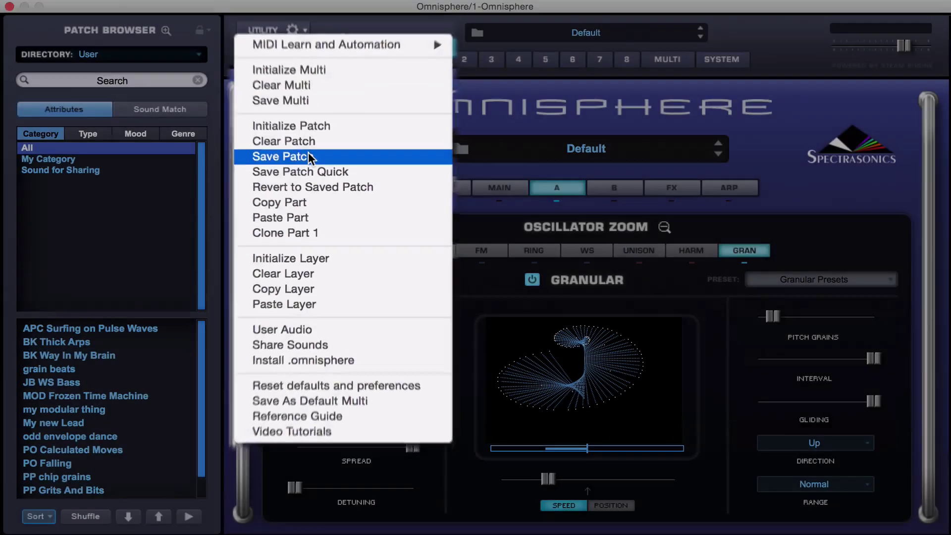
left_click(307, 150)
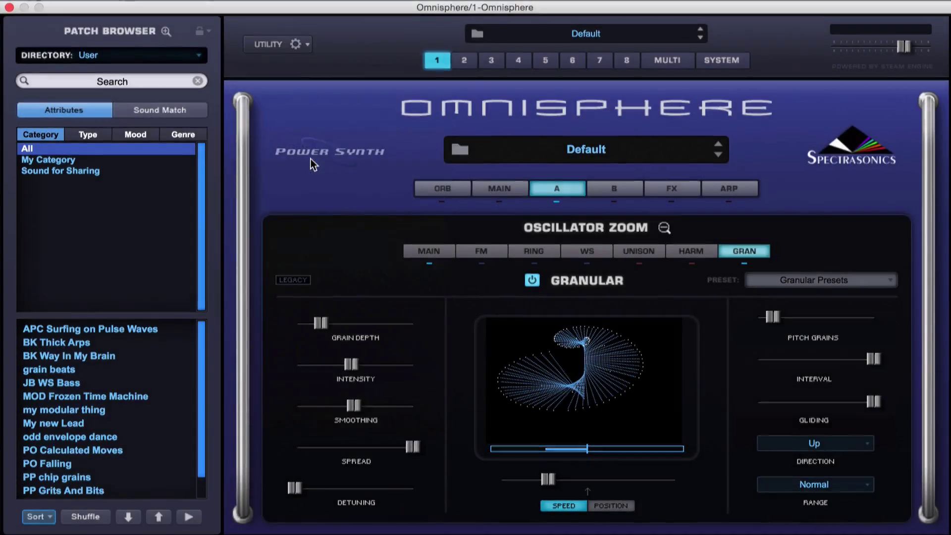
left_click(667, 153)
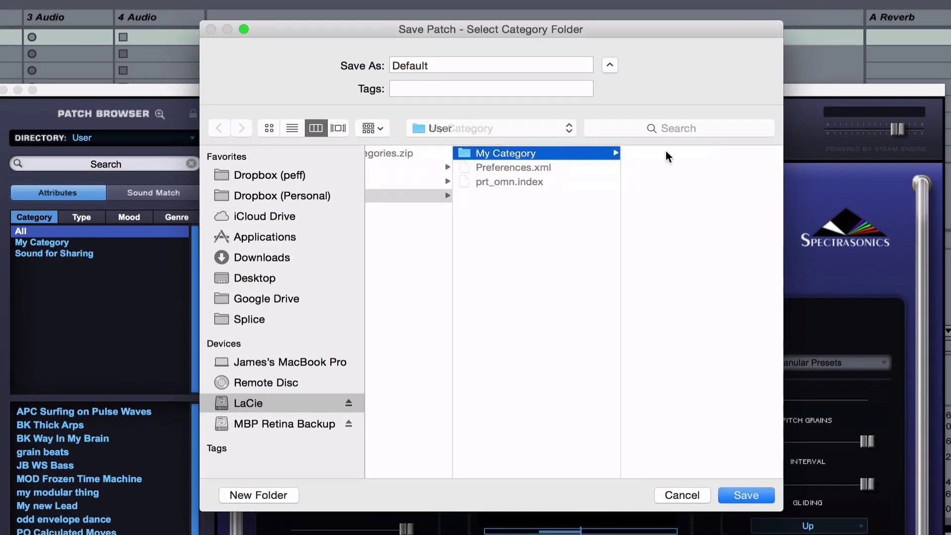
left_click(445, 69)
key("super+a")
type("My Modu")
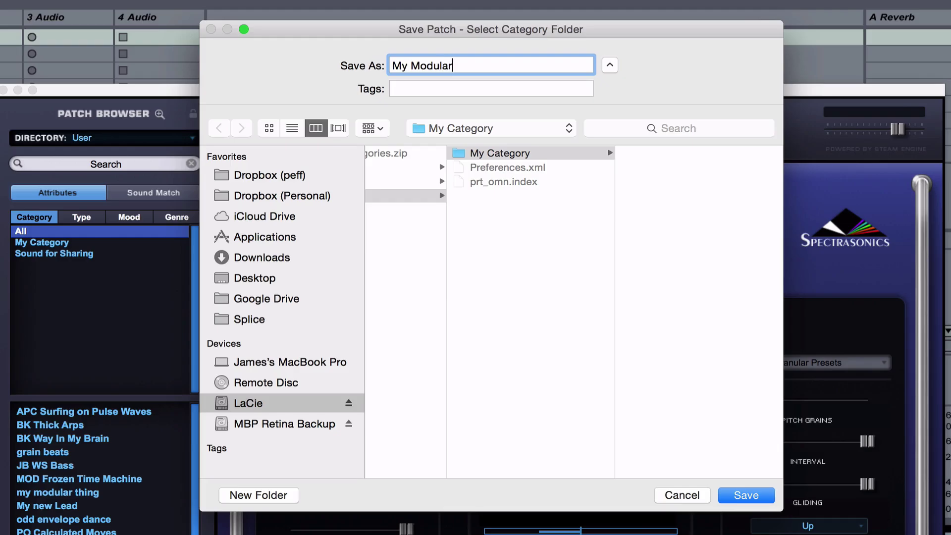
key("Return")
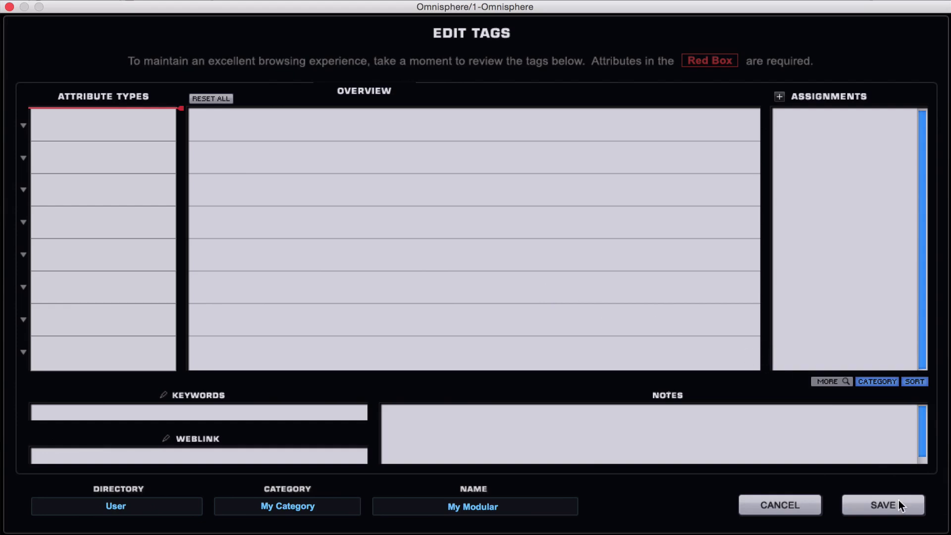
left_click(883, 505)
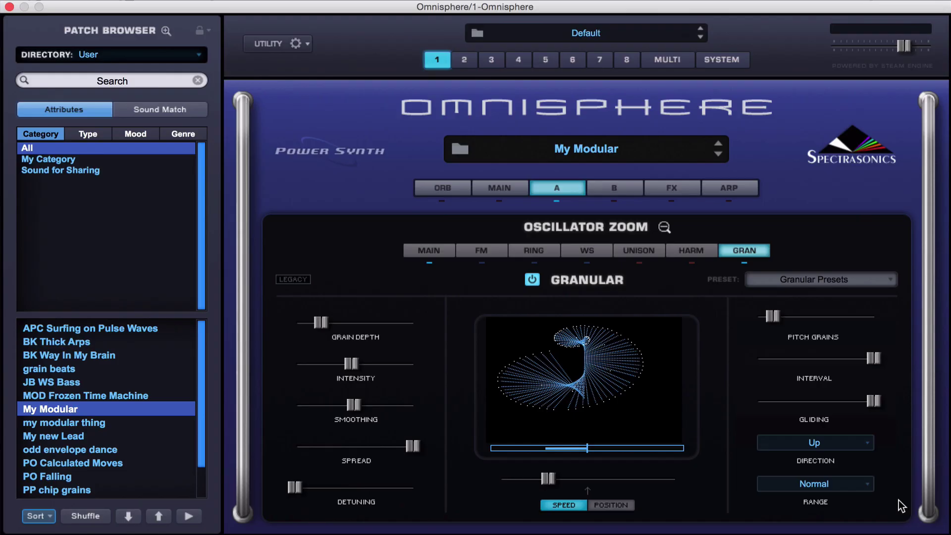
Step: Share the My Modular patch as an .omnisphere file on the Desktop, accepting the copyright caution, and locate the exported file
left_click(167, 32)
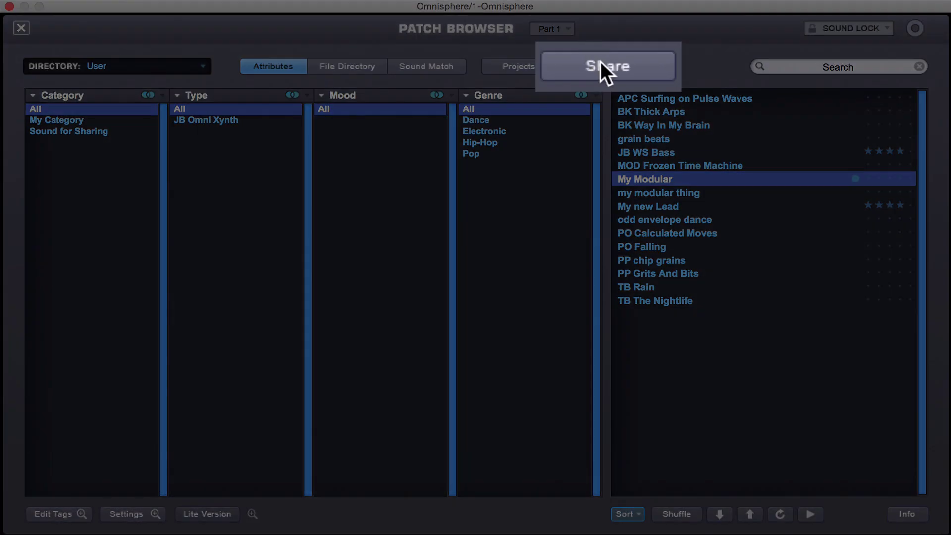
left_click(601, 65)
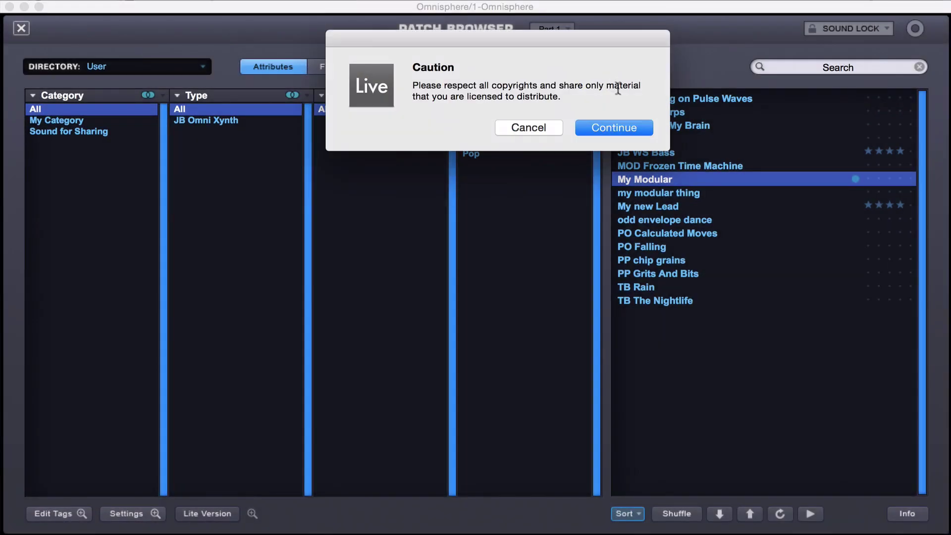
left_click(626, 124)
left_click(748, 412)
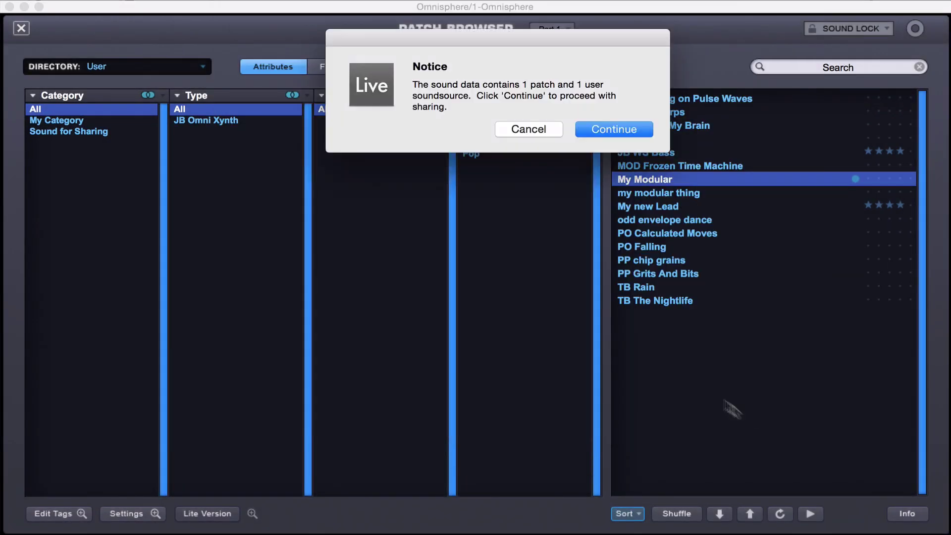
left_click(614, 130)
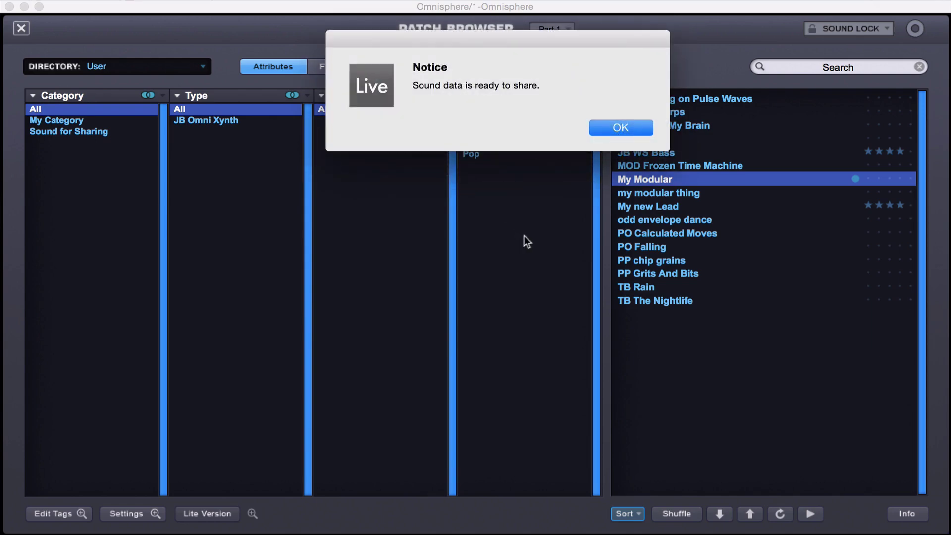
left_click(620, 127)
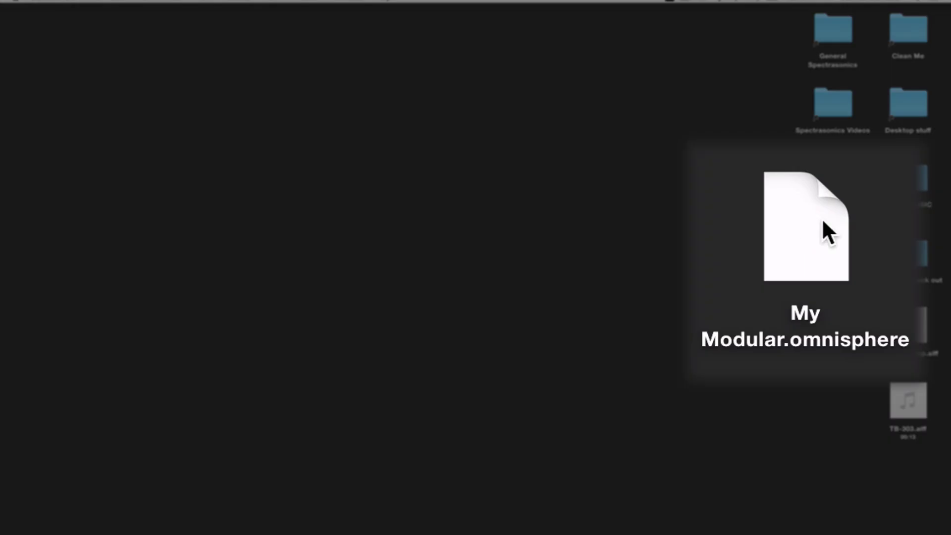
left_click(824, 221)
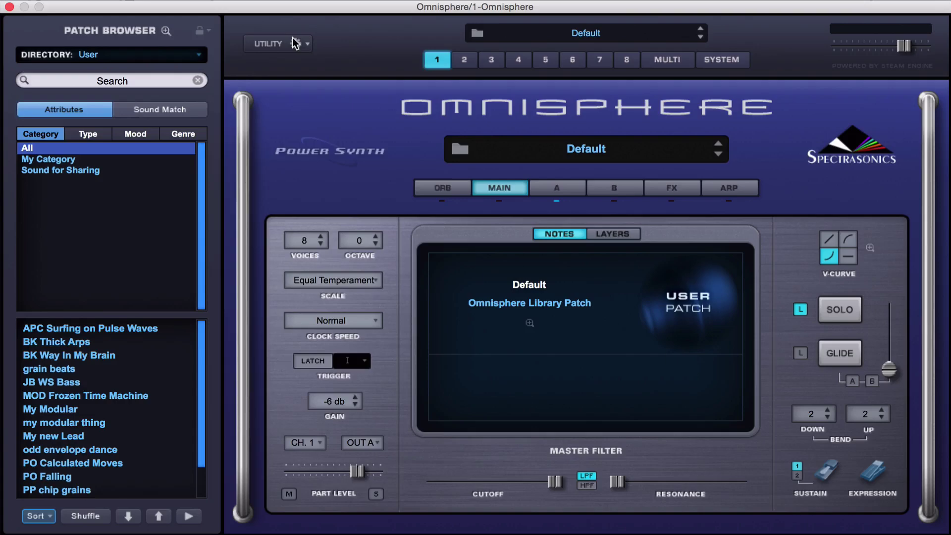
Step: Import TB-303.aiff from the Desktop as user audio into the default patch
left_click(296, 44)
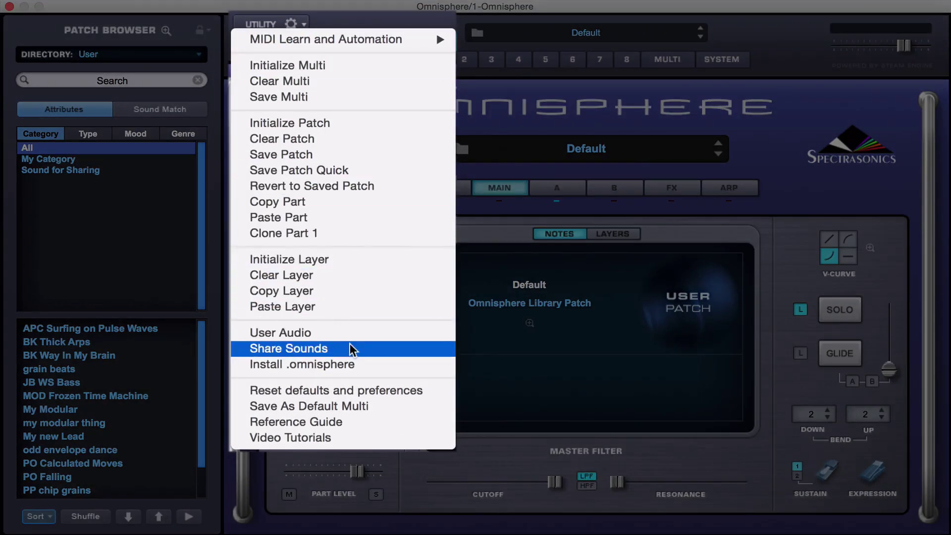
left_click(344, 332)
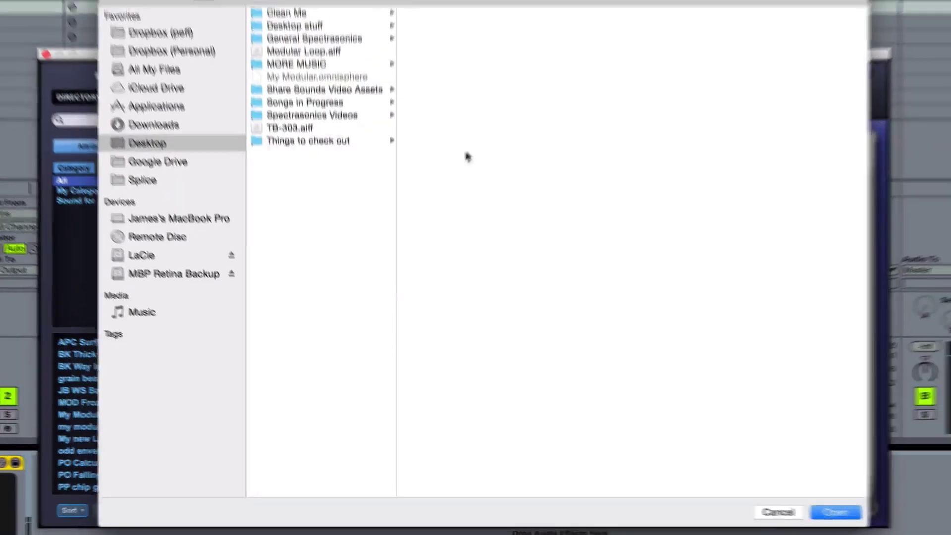
left_click(304, 129)
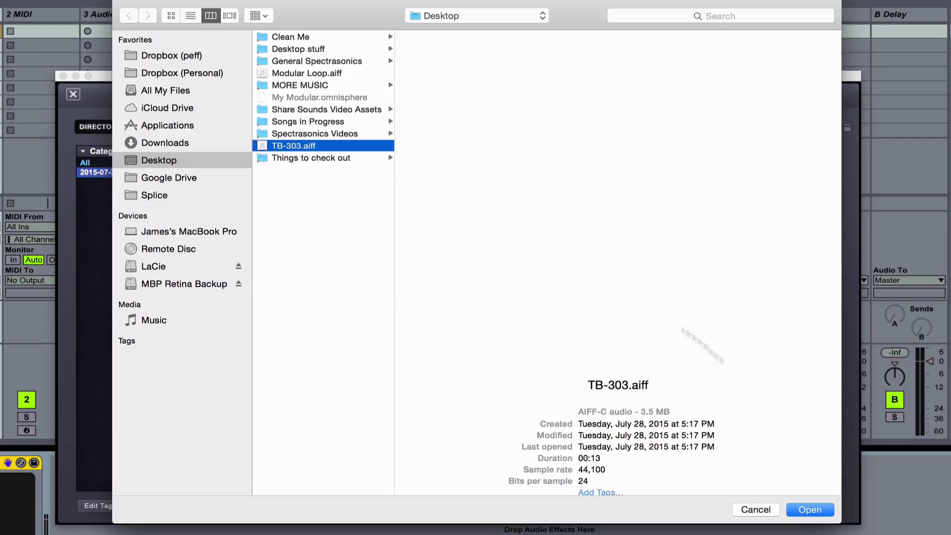
left_click(810, 510)
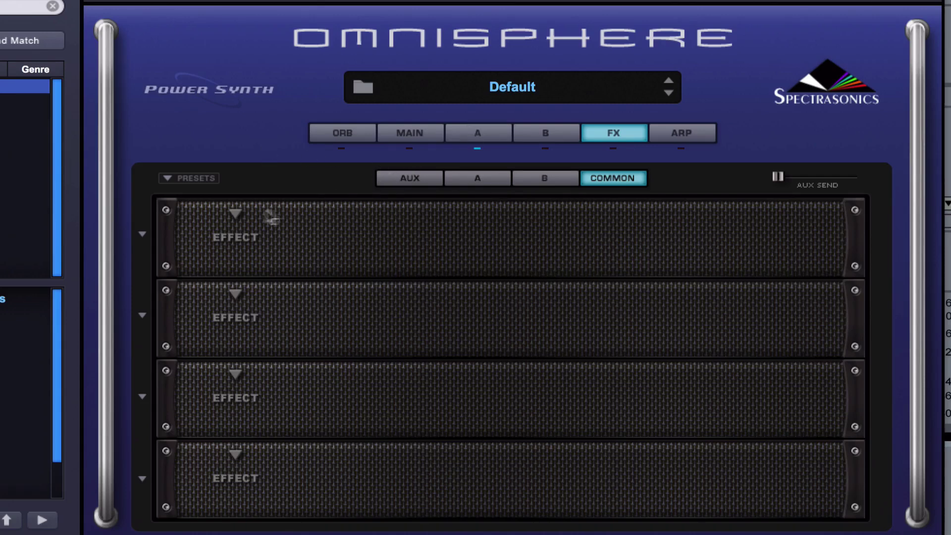
Step: Add the Stompbox distortion to the first Common effects slot and the Innerspace creative effect to the second
left_click(241, 213)
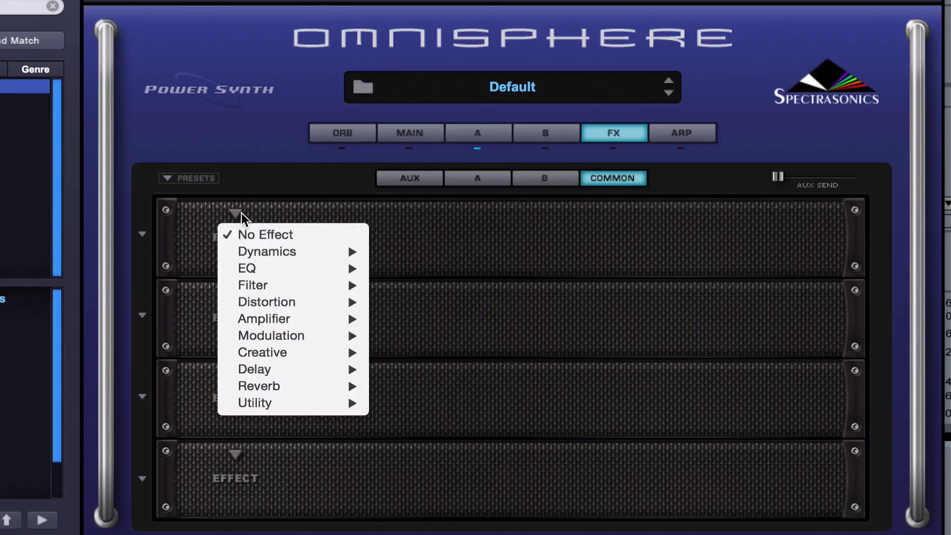
mouse_move(276, 302)
left_click(404, 303)
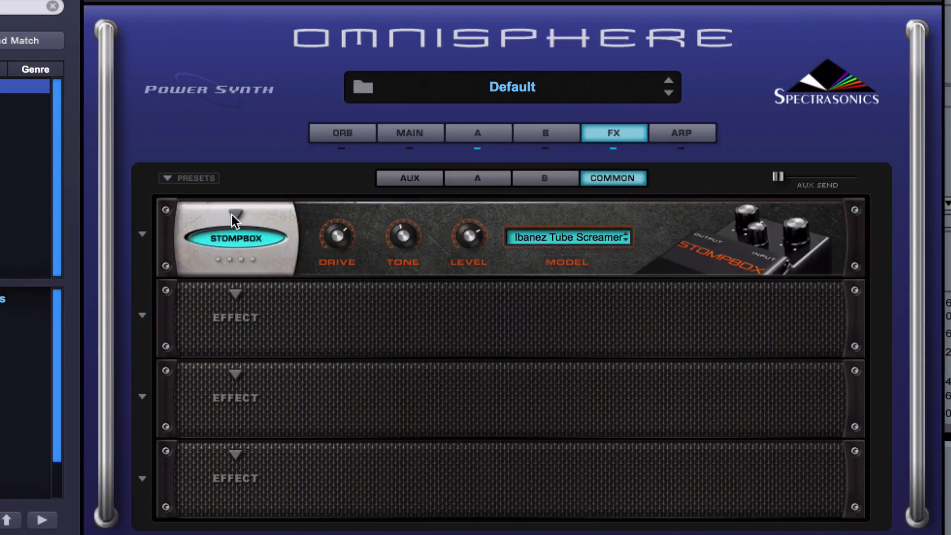
left_click(235, 294)
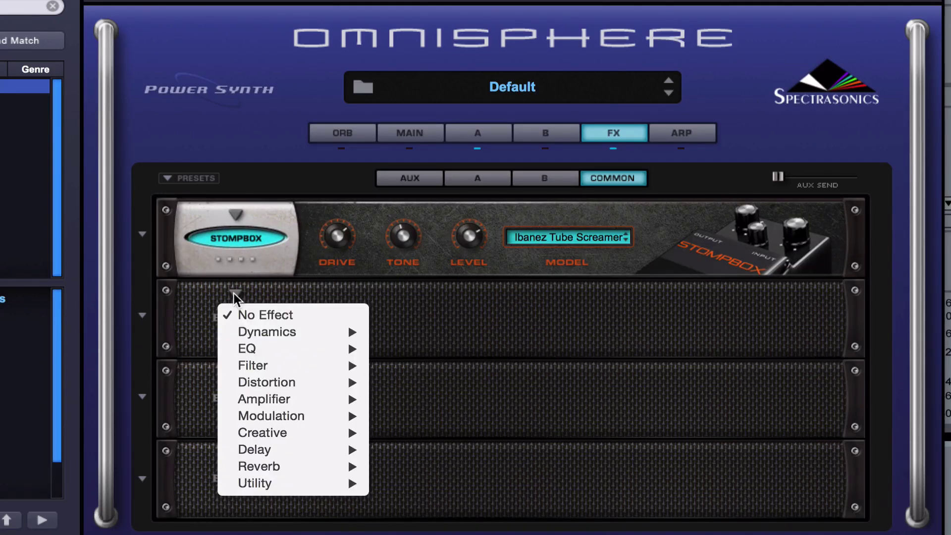
mouse_move(293, 436)
left_click(435, 449)
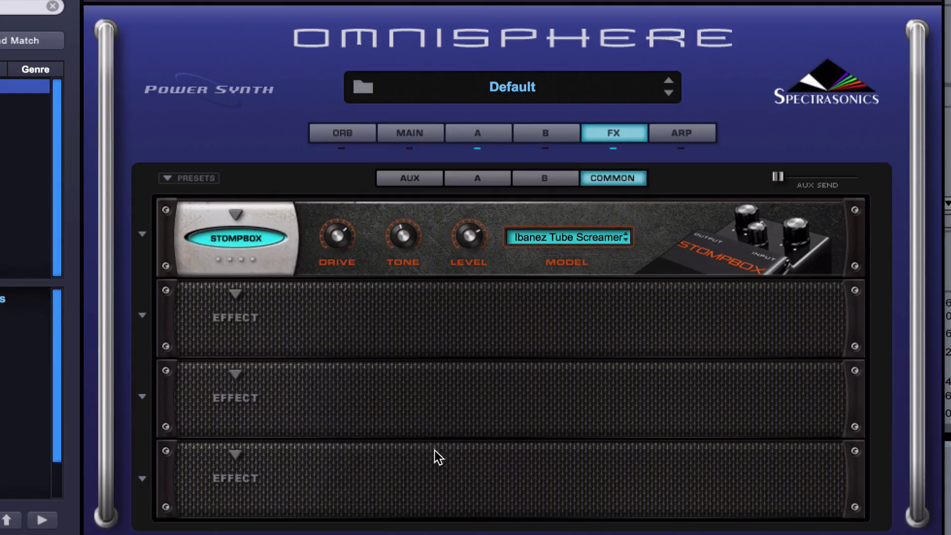
Step: Set the Stompbox model to Pro Co RAT and Innerspace to Cymbalscape 2 with its mix at about half
left_click(575, 237)
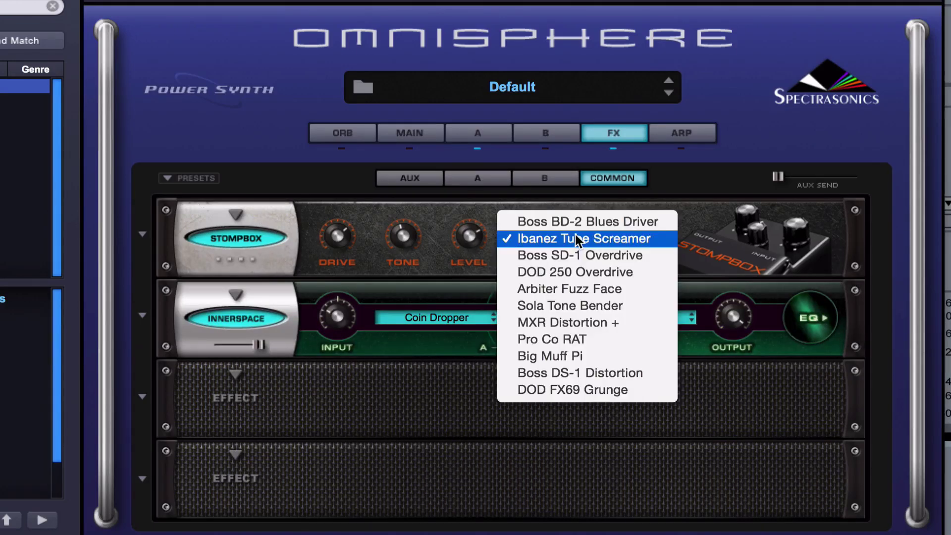
left_click(600, 345)
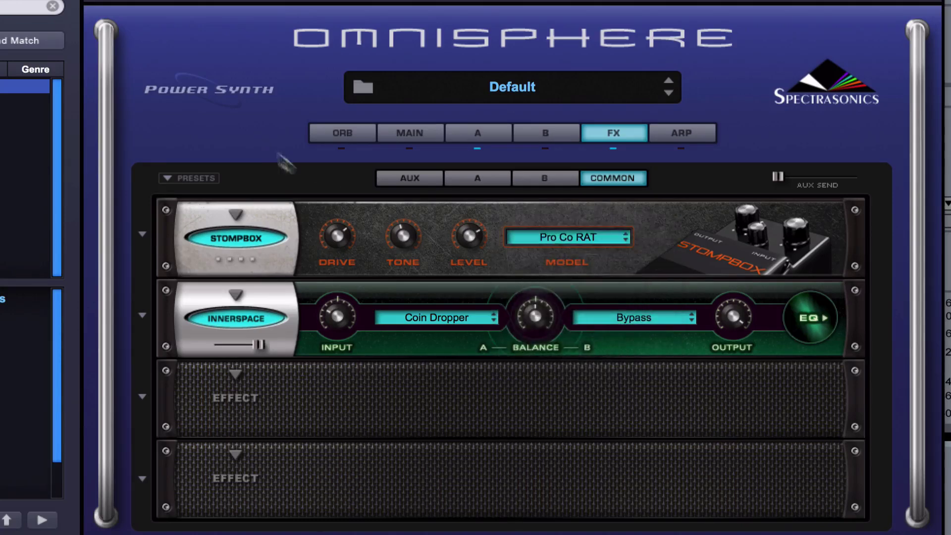
left_click_drag(258, 345, 214, 347)
mouse_move(234, 347)
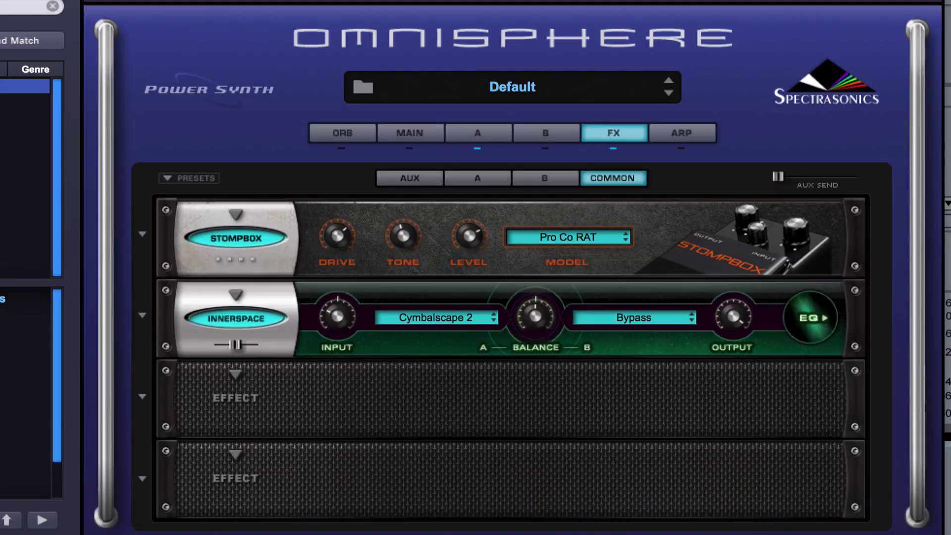
Step: Save the patch as Acid in Space in the My Category folder
left_click(118, 1)
left_click(199, 94)
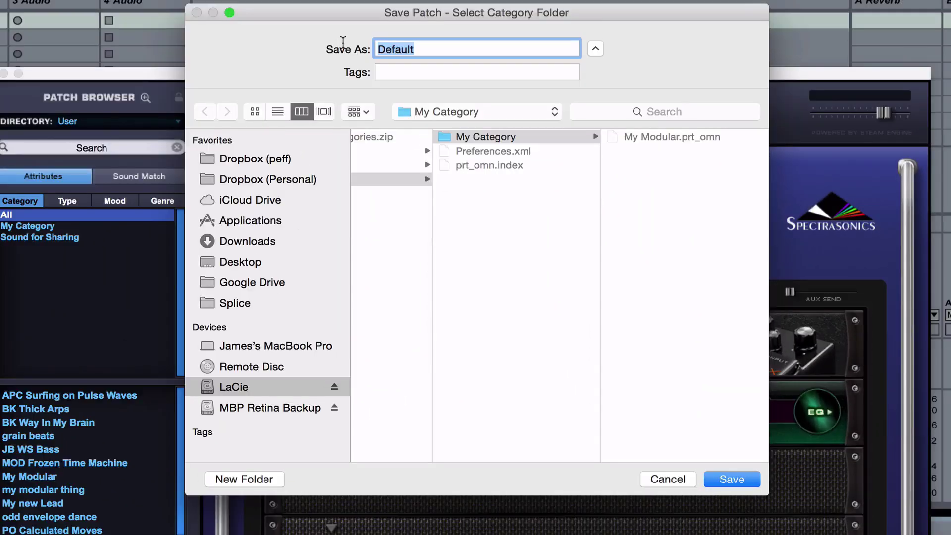
type("Acid in Space")
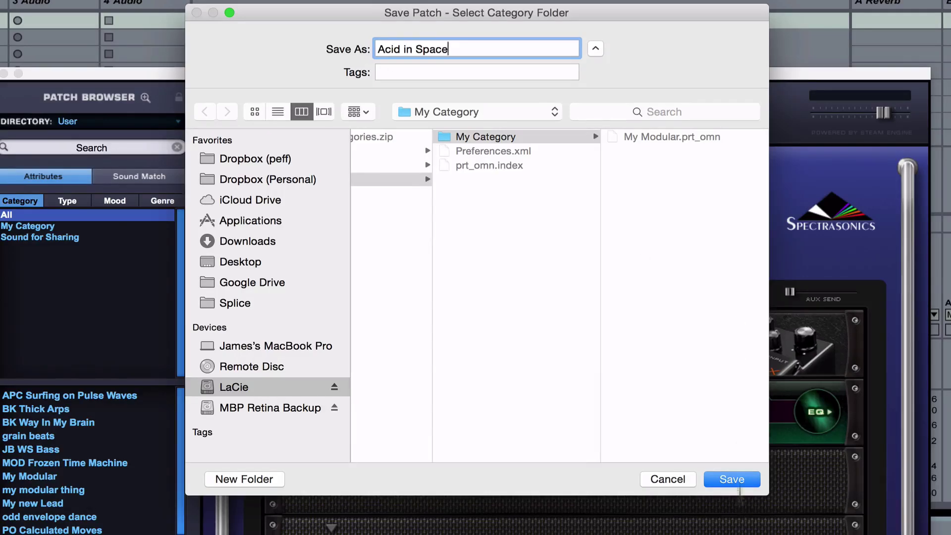
left_click(739, 483)
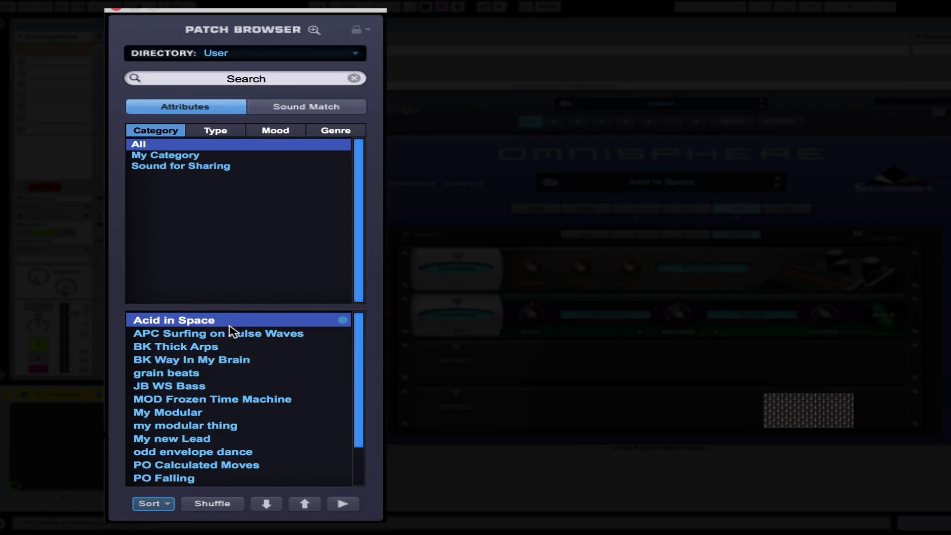
Step: Multi-select Acid in Space, MOD Frozen Time Machine and every patch prefixed APC, BK, PO, PP or TB in the User directory
left_click(268, 337, "shift")
left_click(192, 361, "shift")
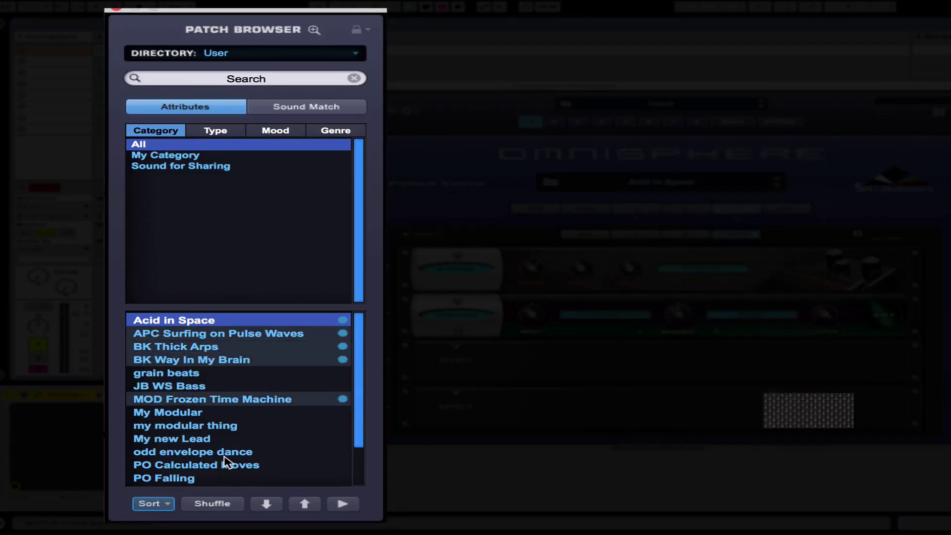
left_click(203, 465, "super")
left_click(148, 478, "super")
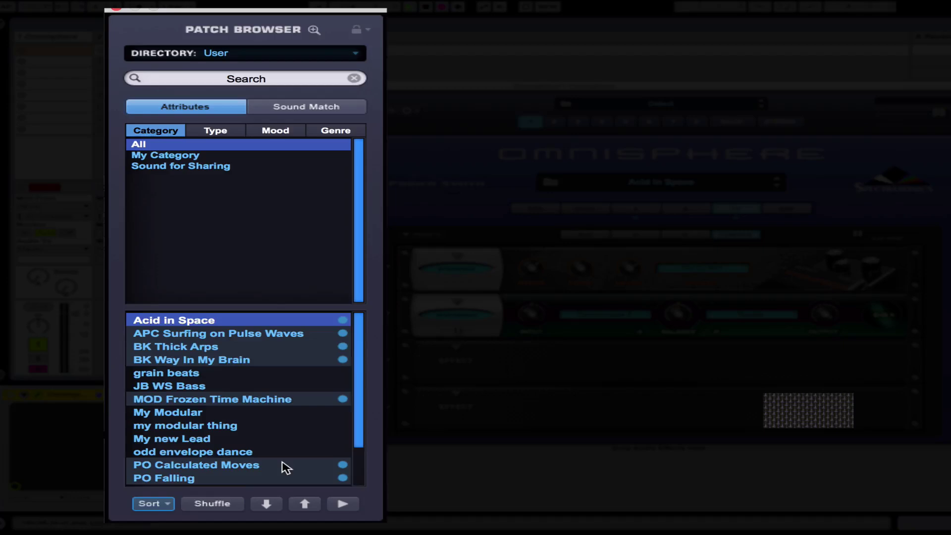
scroll(280, 467, "down", 4)
left_click(200, 440, "super")
left_click(222, 453, "super")
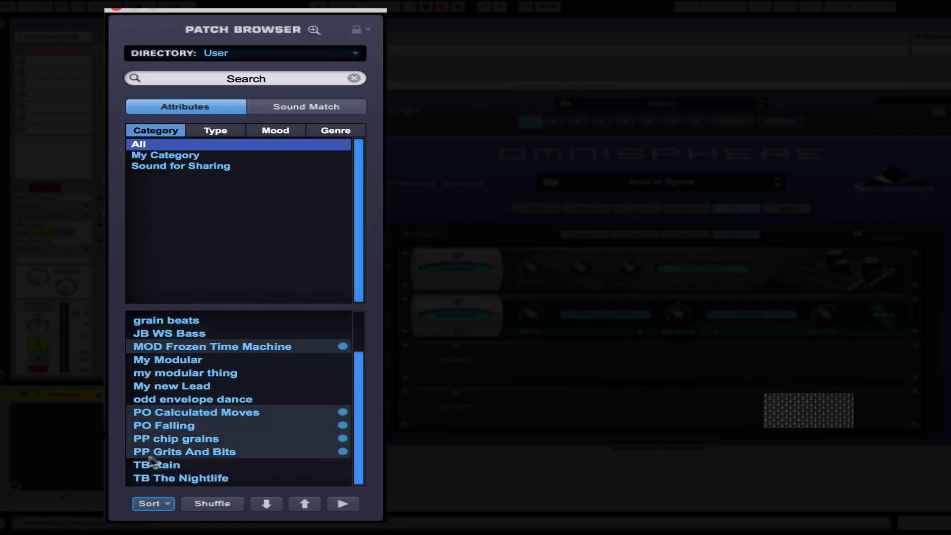
left_click(163, 467, "super")
left_click(200, 478, "super")
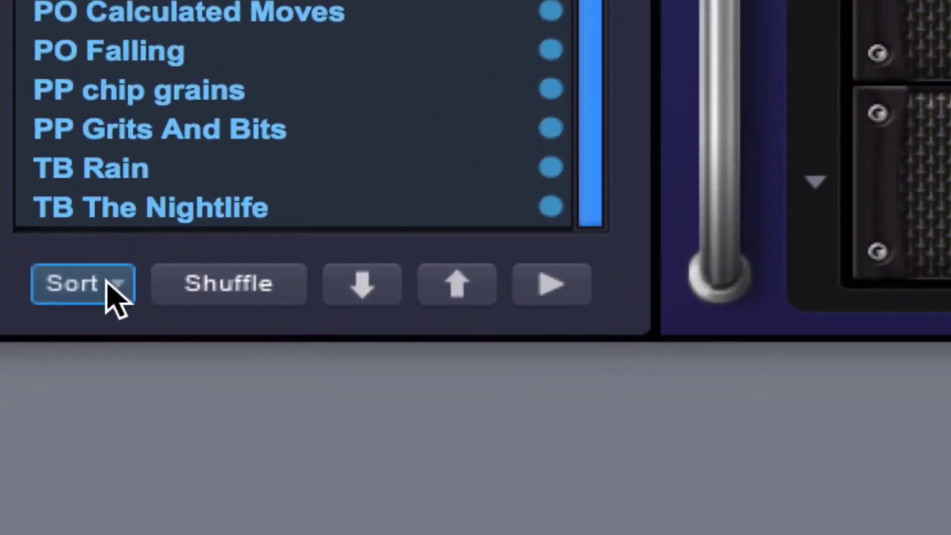
Step: Sort the patch list by Marked and share the marked patches as a package
left_click(115, 300)
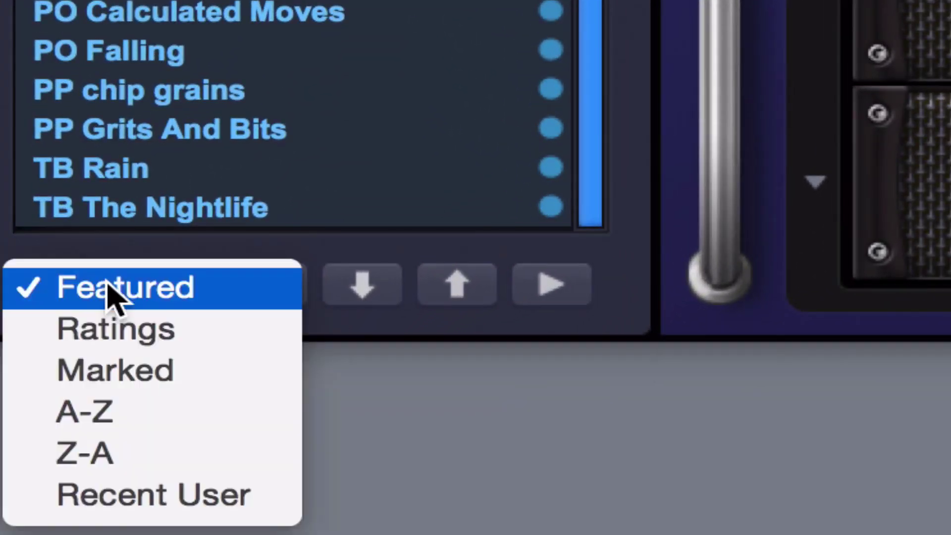
left_click(148, 386)
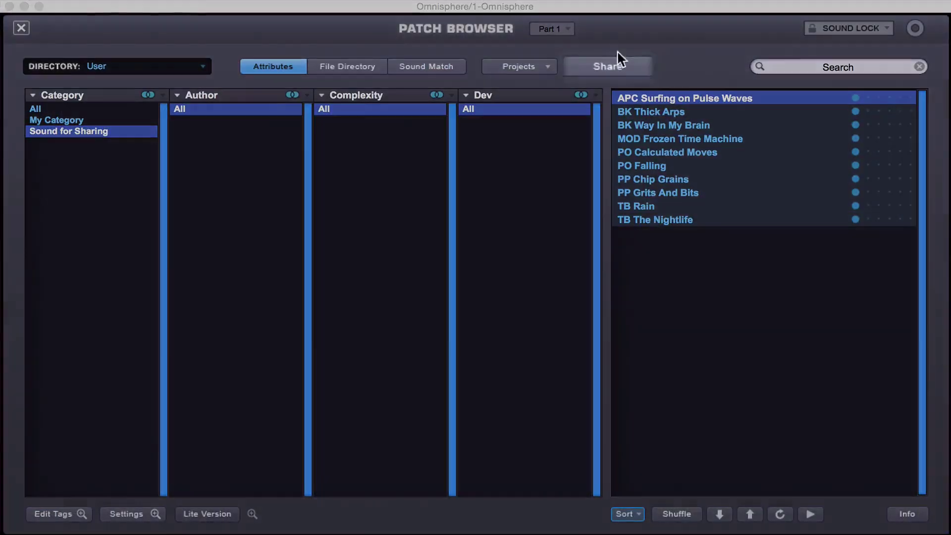
left_click(621, 61)
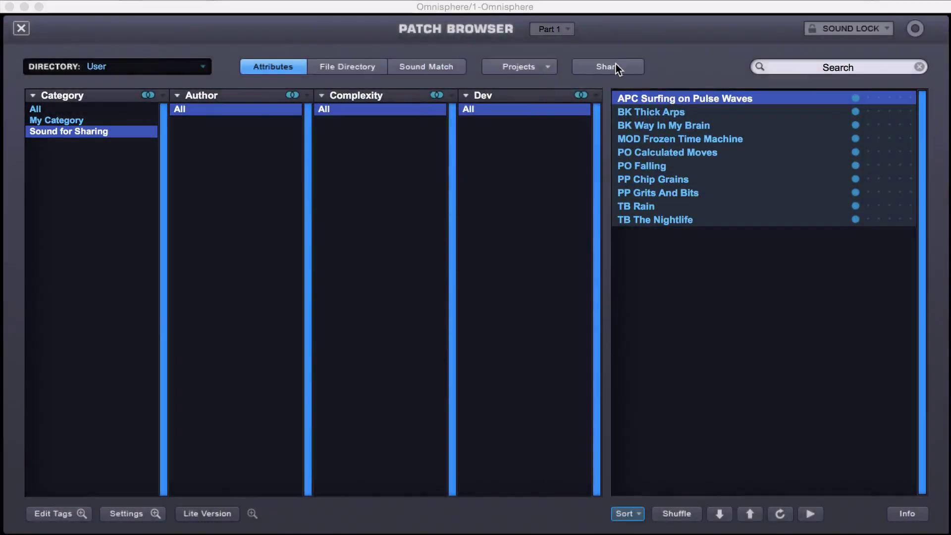
left_click(619, 127)
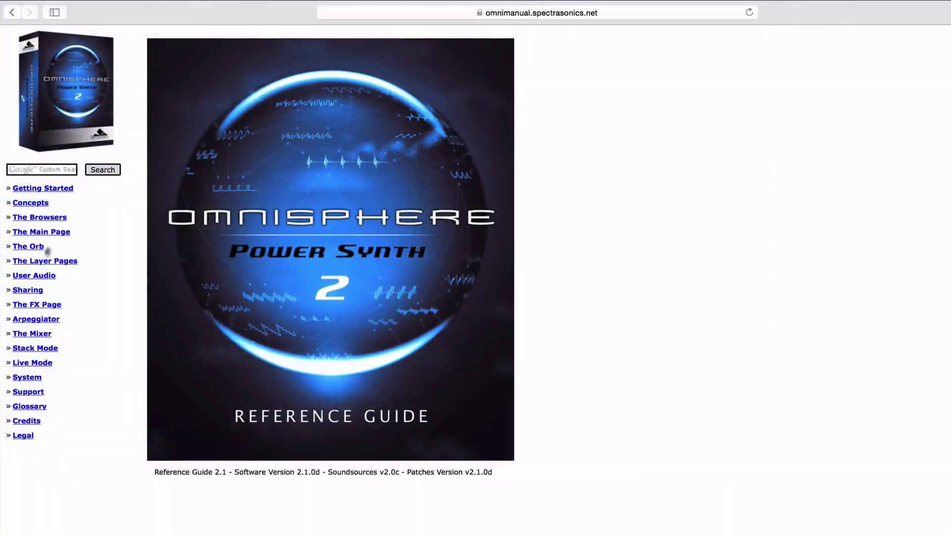
Step: In the web browser, look up Publish Library in the reference guide's Sharing chapter, including its Adding Images page
left_click(21, 291)
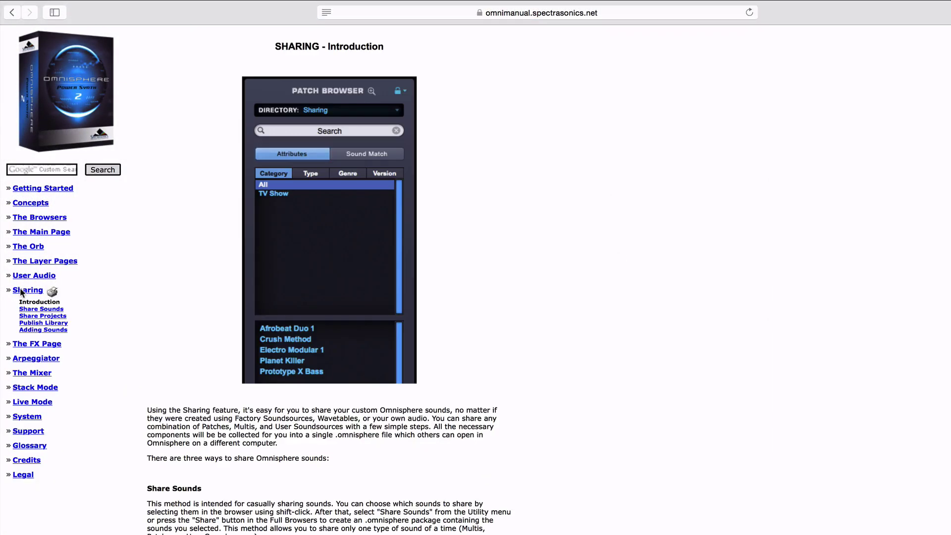
left_click(34, 324)
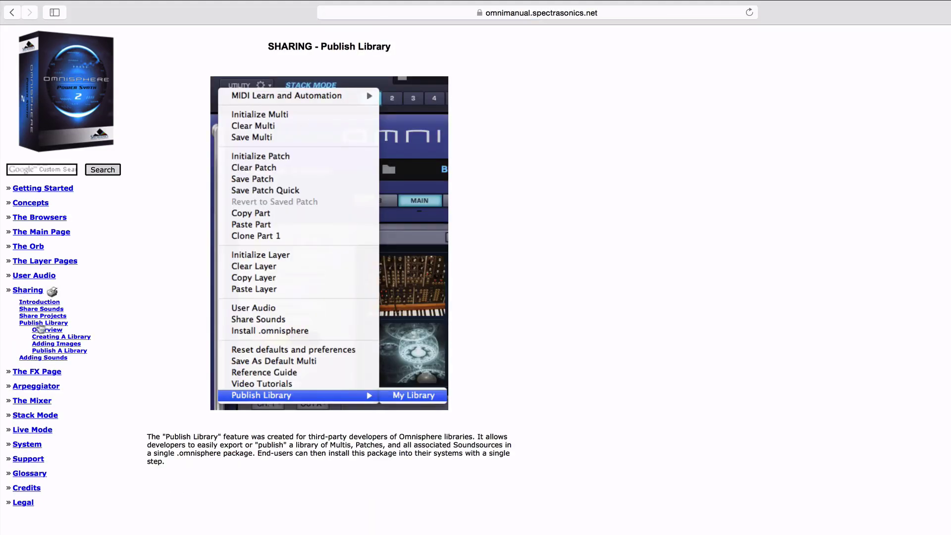
left_click(56, 344)
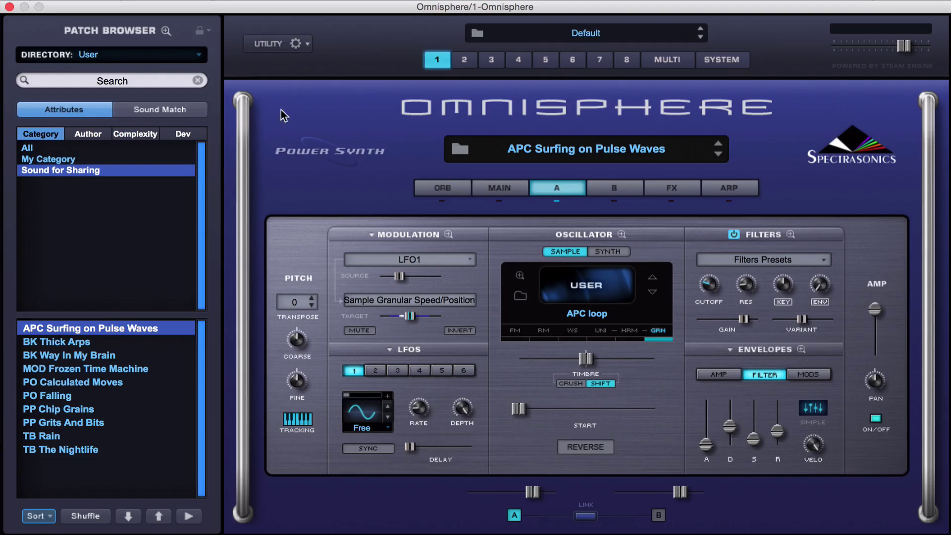
Step: Back in Omnisphere, install the JB Sounds.omnisphere package from the Desktop, accepting the installation of its patches and soundsources
left_click(286, 42)
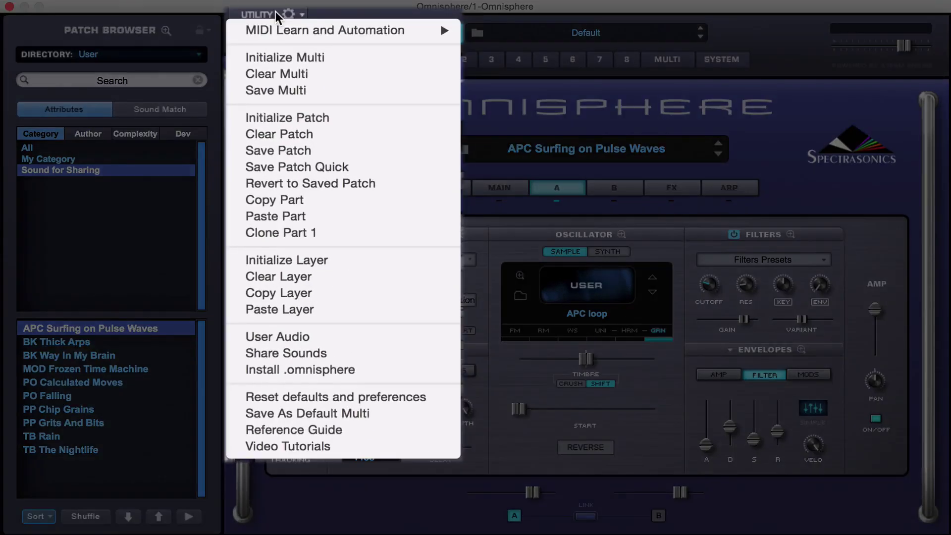
left_click(346, 369)
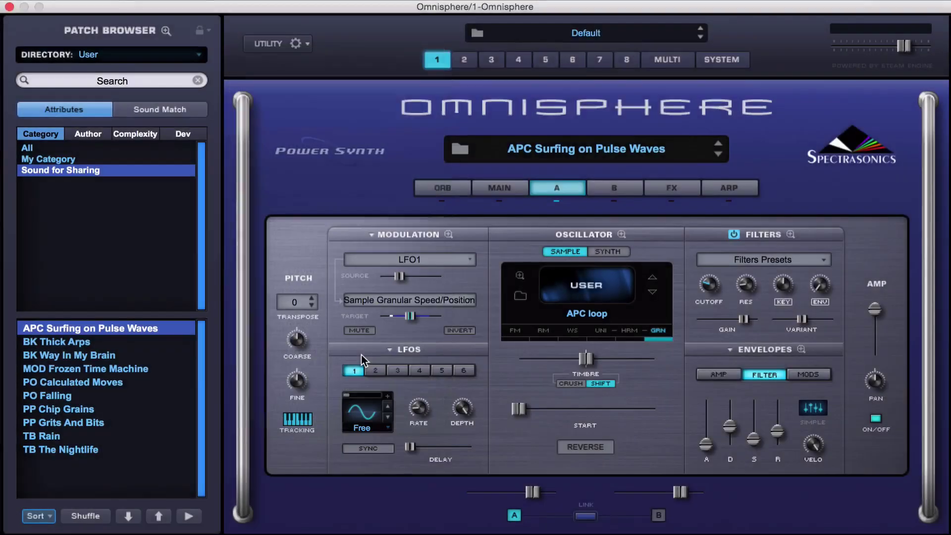
left_click(614, 129)
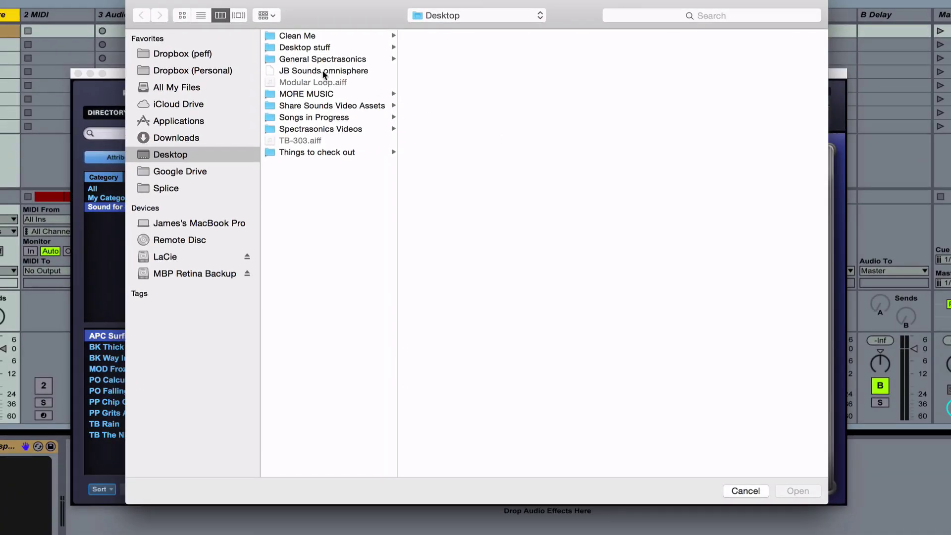
left_click(323, 70)
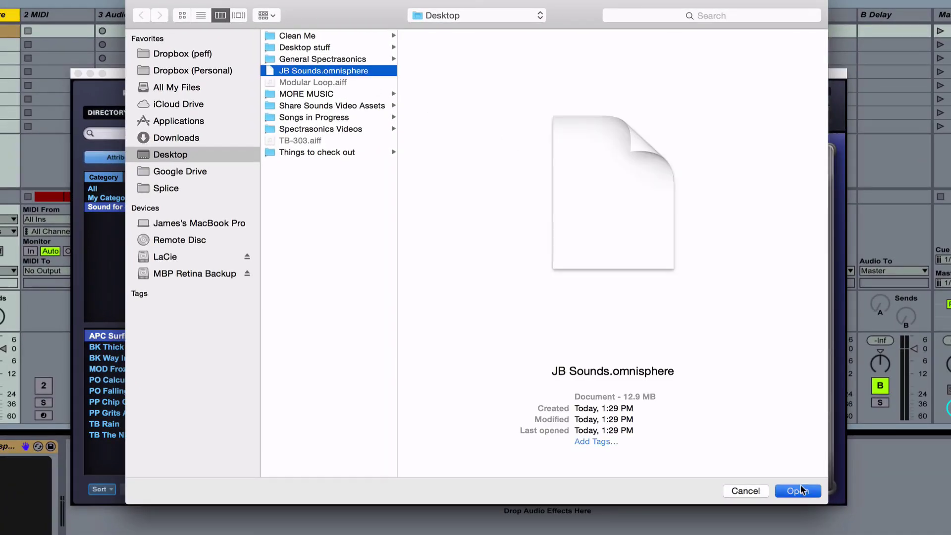
left_click(798, 491)
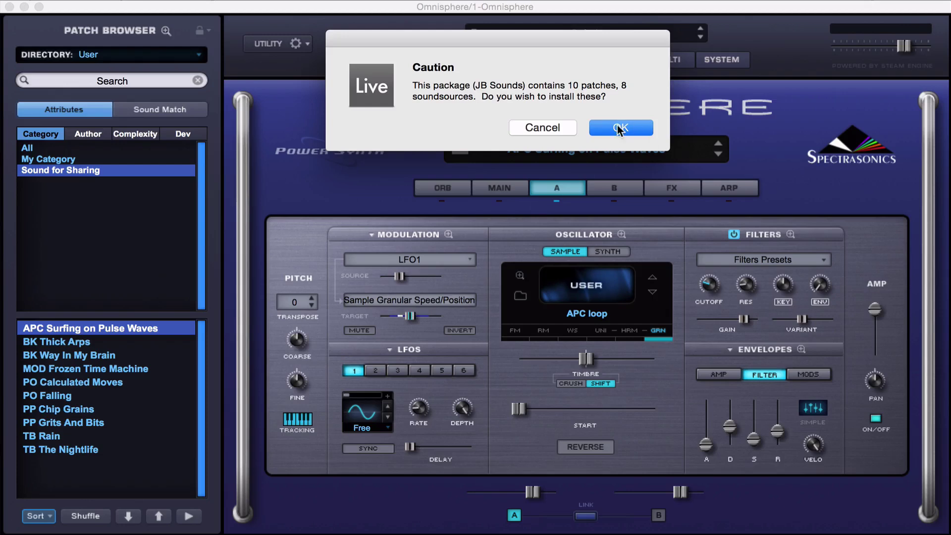
left_click(619, 128)
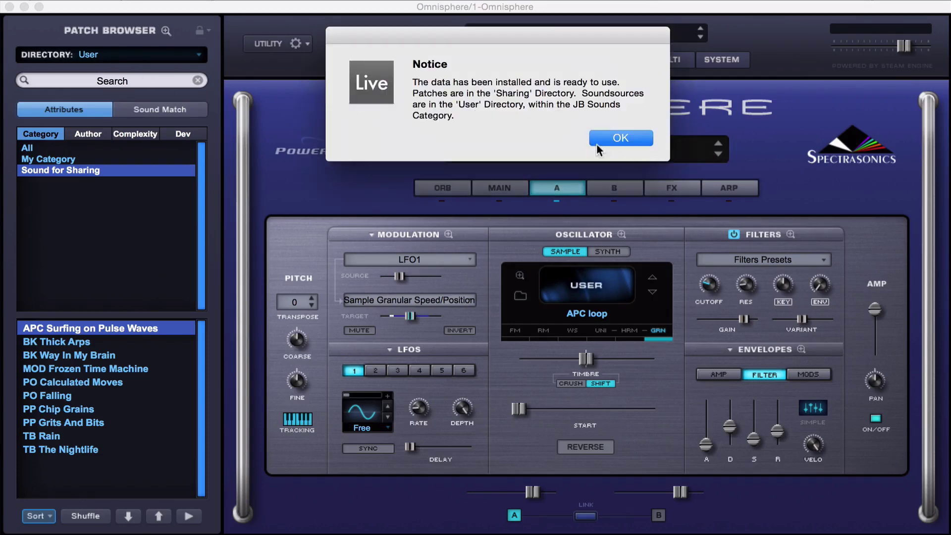
left_click(597, 141)
Step: Switch the patch browser to the Sharing directory and show the patches in the JB sounds category
left_click(133, 56)
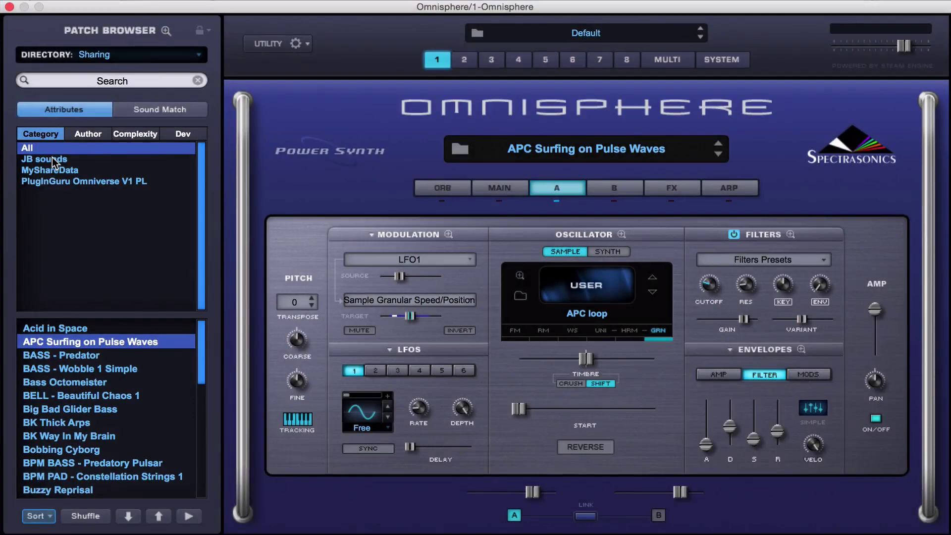
left_click(54, 160)
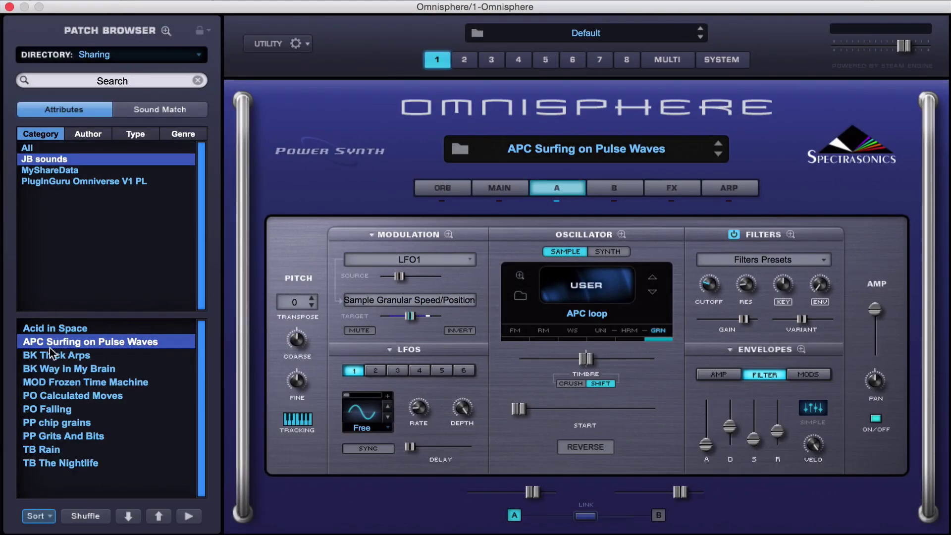